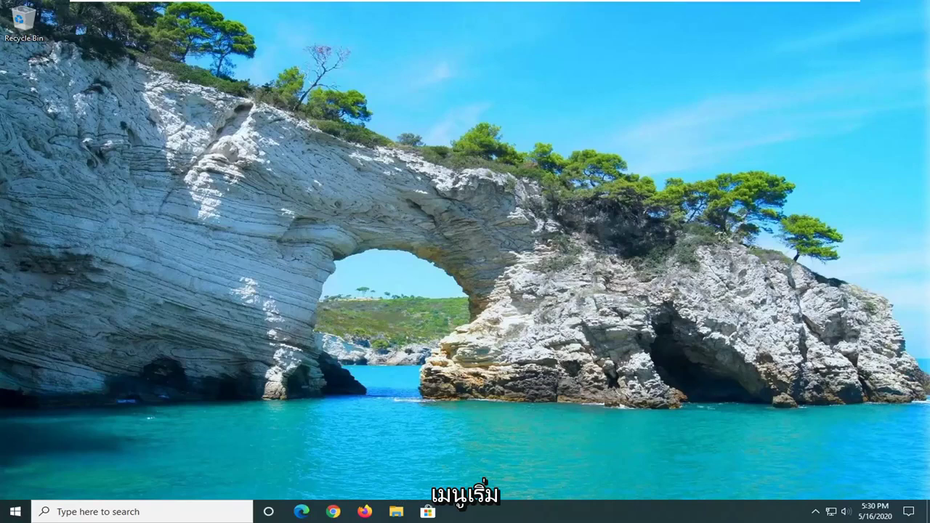
- Search the Start menu for "file explorer" so File Explorer appears as the best match
{"action": "left_click", "coordinate": [15, 511]}
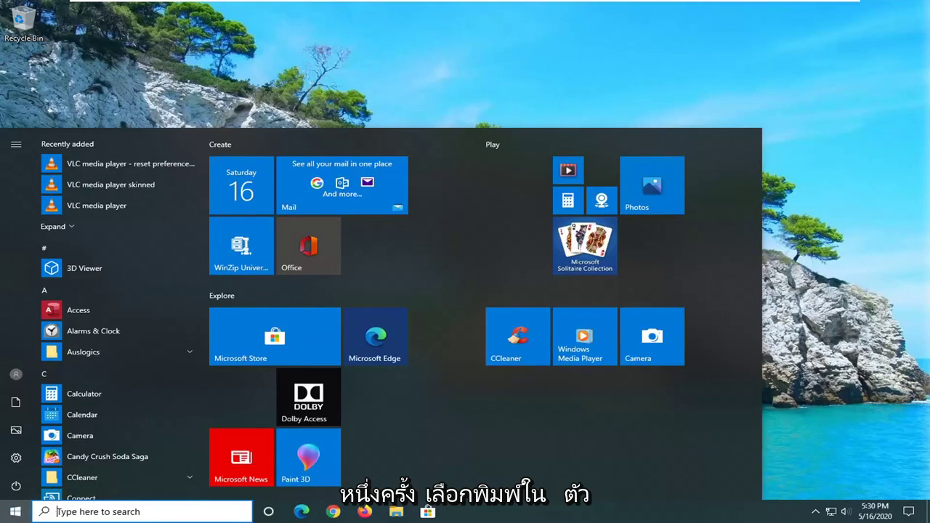
{"action": "type", "text": "file explorer"}
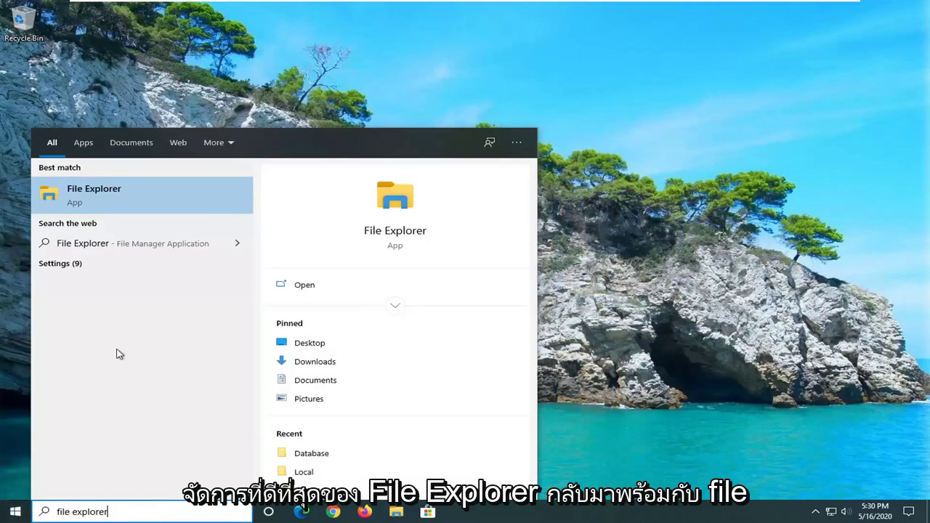
- Open the C:\Windows\SoftwareDistribution\Download folder in File Explorer
{"action": "left_click", "coordinate": [110, 203]}
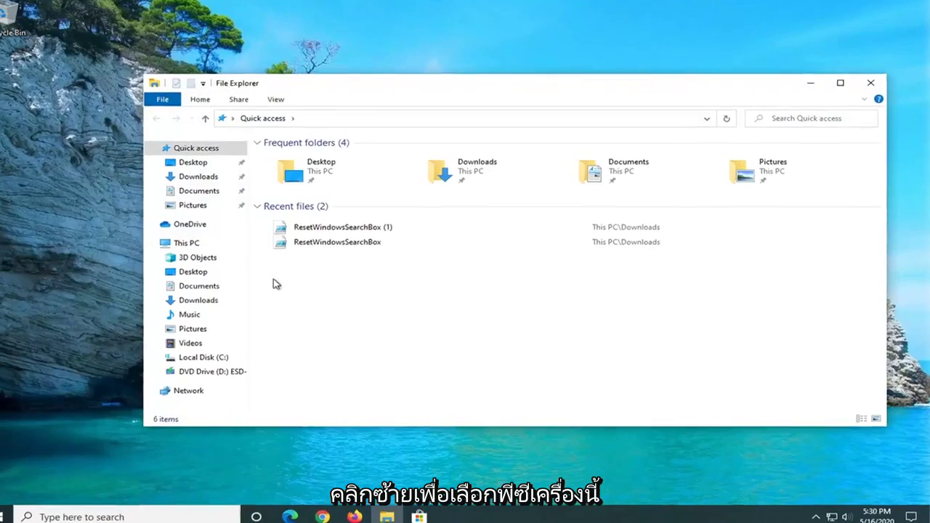
{"action": "left_click", "coordinate": [181, 242]}
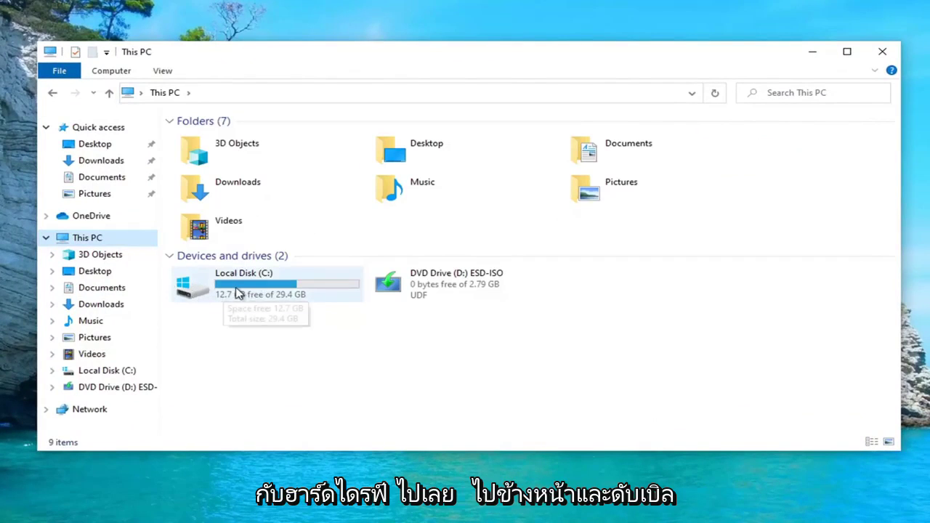
{"action": "double_click", "coordinate": [264, 290]}
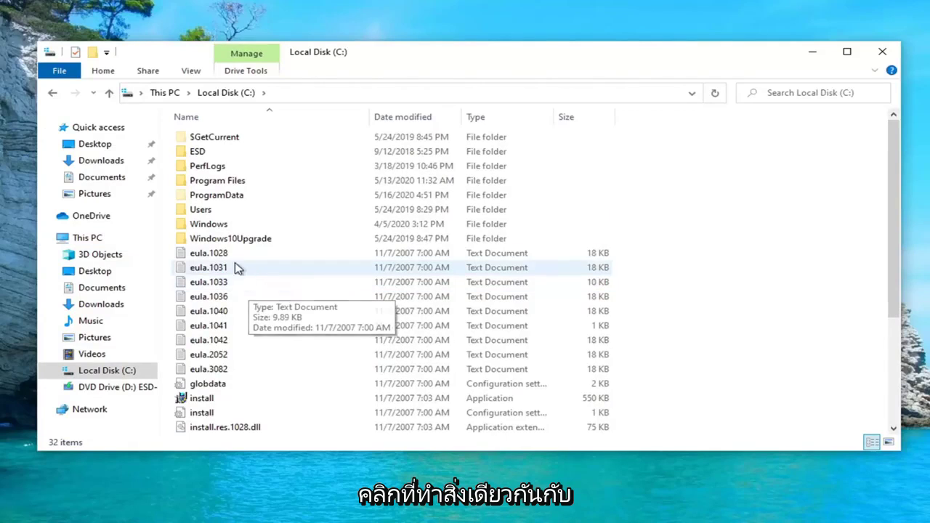
{"action": "double_click", "coordinate": [215, 227]}
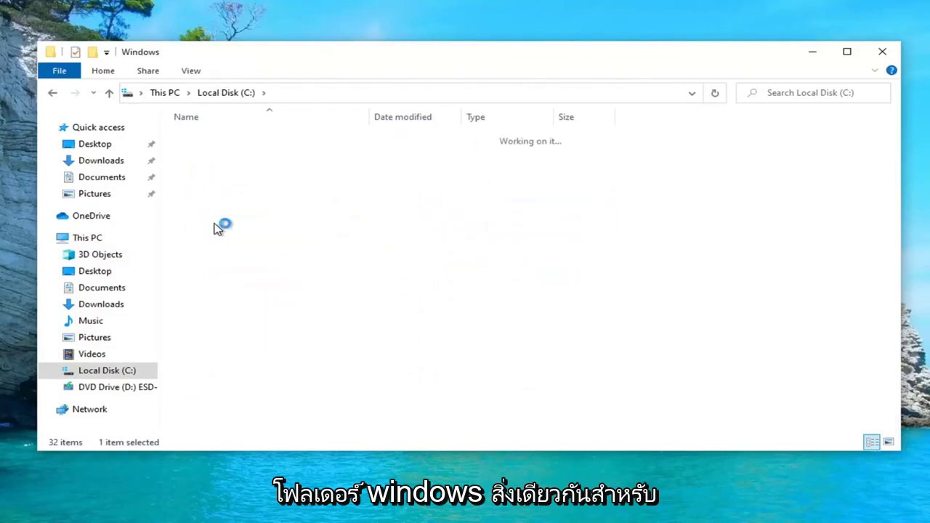
{"action": "scroll", "coordinate": [268, 287], "scroll_direction": "down", "scroll_amount": 7}
{"action": "scroll", "coordinate": [267, 295], "scroll_direction": "down", "scroll_amount": 8}
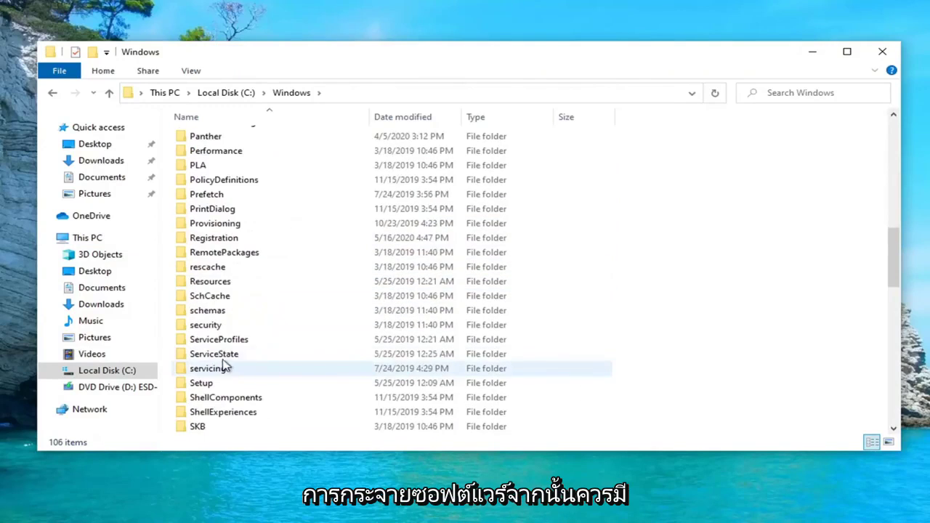
{"action": "double_click", "coordinate": [227, 358]}
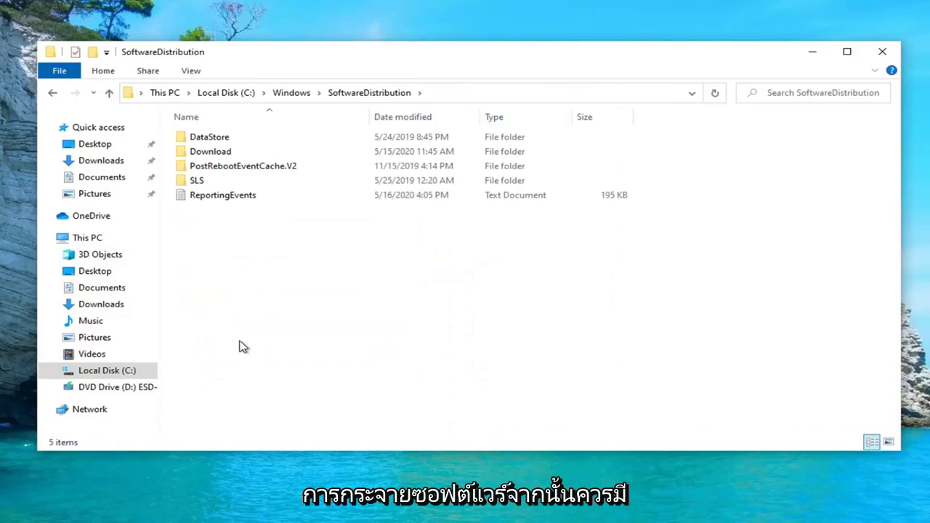
{"action": "double_click", "coordinate": [206, 153]}
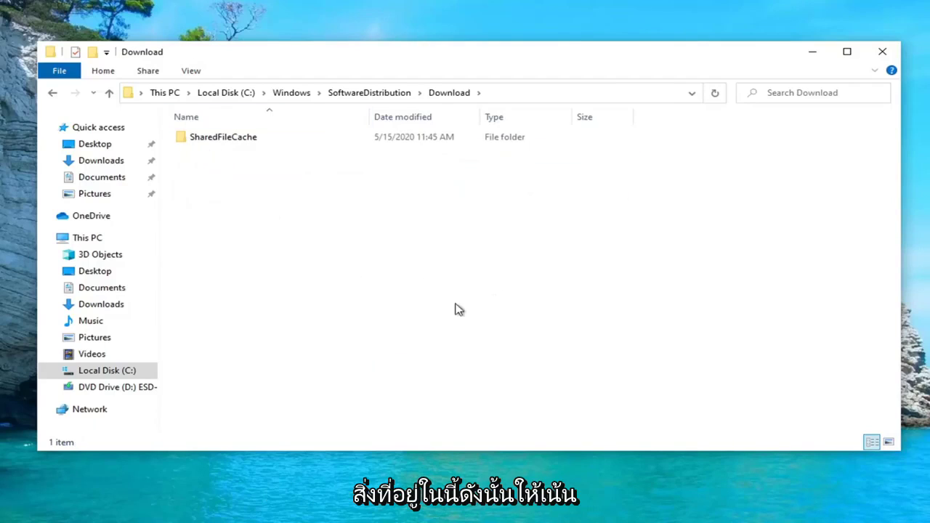
- Select and delete the SharedFileCache folder, leaving Download empty
{"action": "left_click_drag", "start_coordinate": [610, 335], "coordinate": [230, 143]}
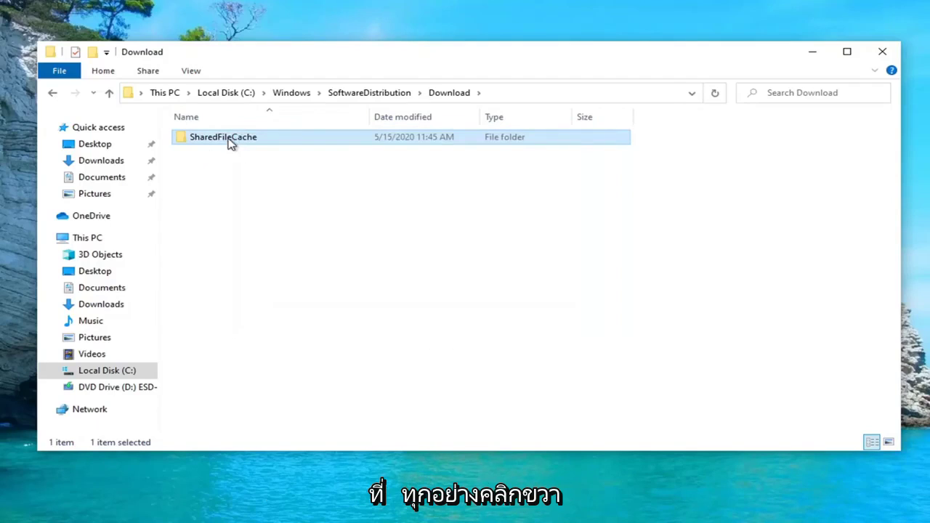
{"action": "right_click", "coordinate": [230, 143]}
{"action": "left_click", "coordinate": [270, 425]}
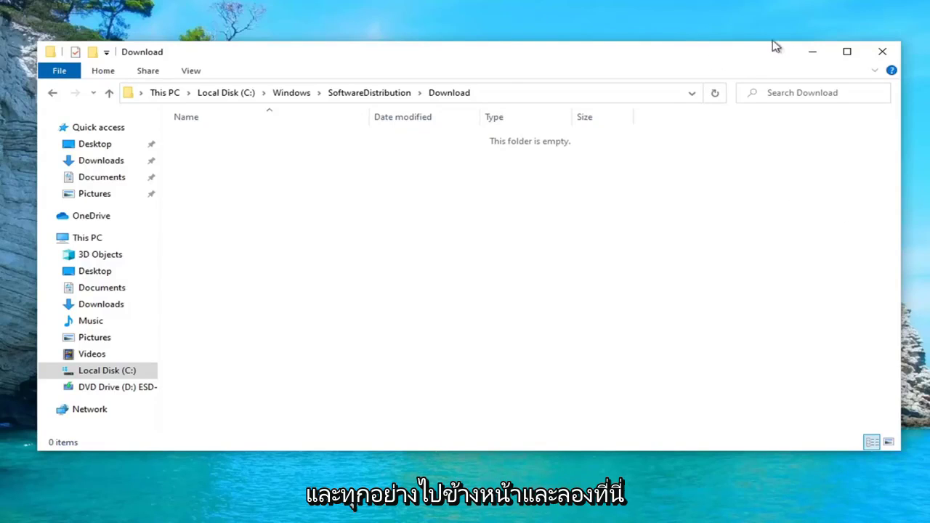
- Close File Explorer and search the Start menu for "services"
{"action": "left_click", "coordinate": [883, 51]}
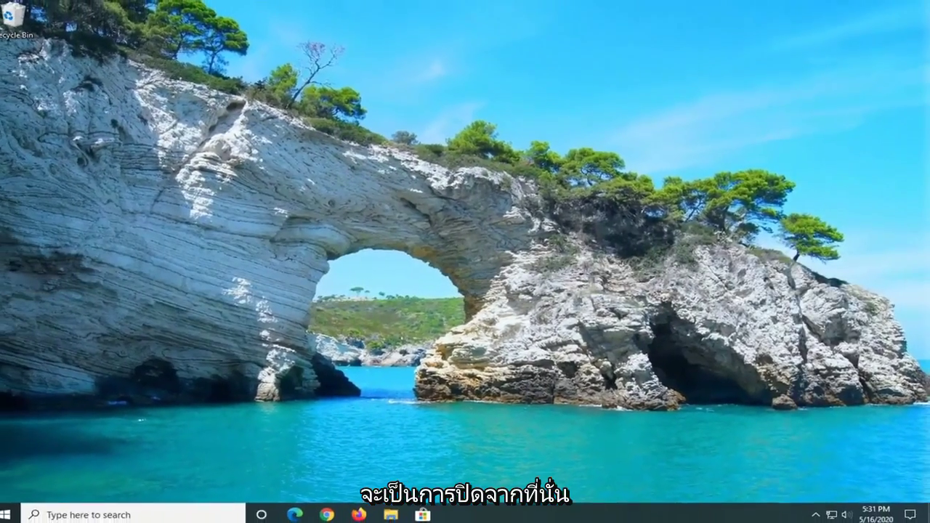
{"action": "left_click", "coordinate": [16, 517]}
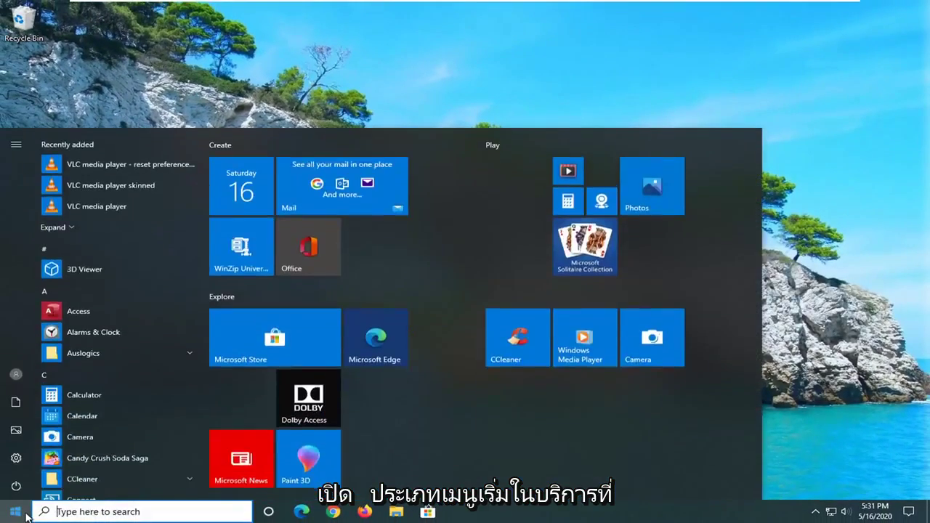
{"action": "type", "text": "services"}
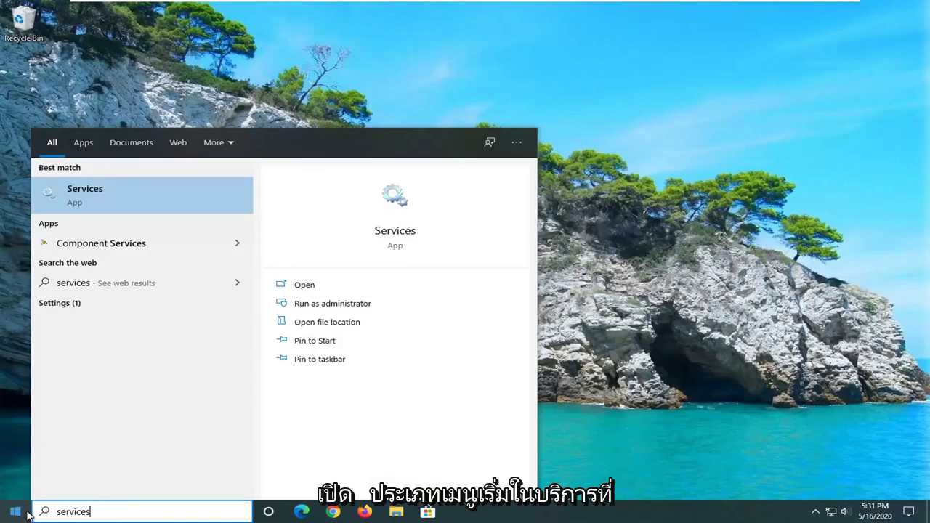
- In Services, set Background Intelligent Transfer Service to Automatic and start it
{"action": "left_click", "coordinate": [108, 193]}
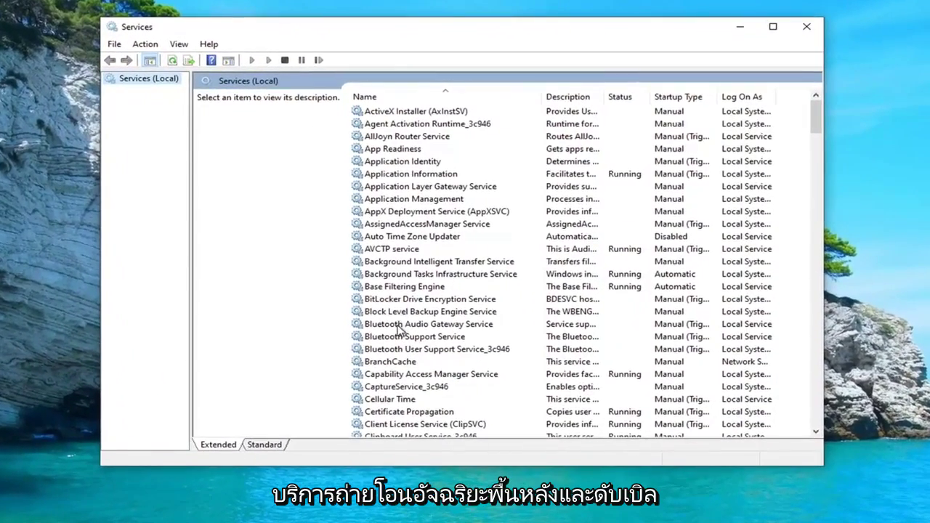
{"action": "double_click", "coordinate": [414, 266]}
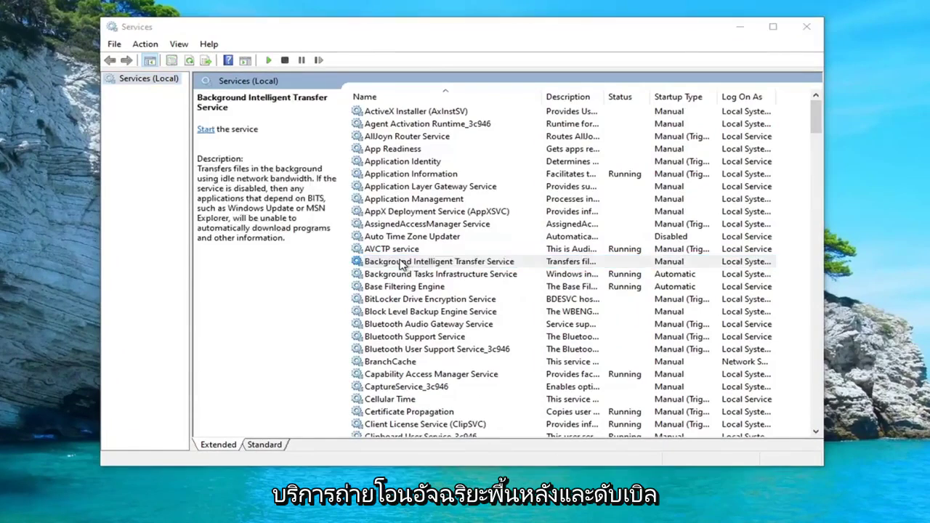
{"action": "left_click", "coordinate": [404, 240]}
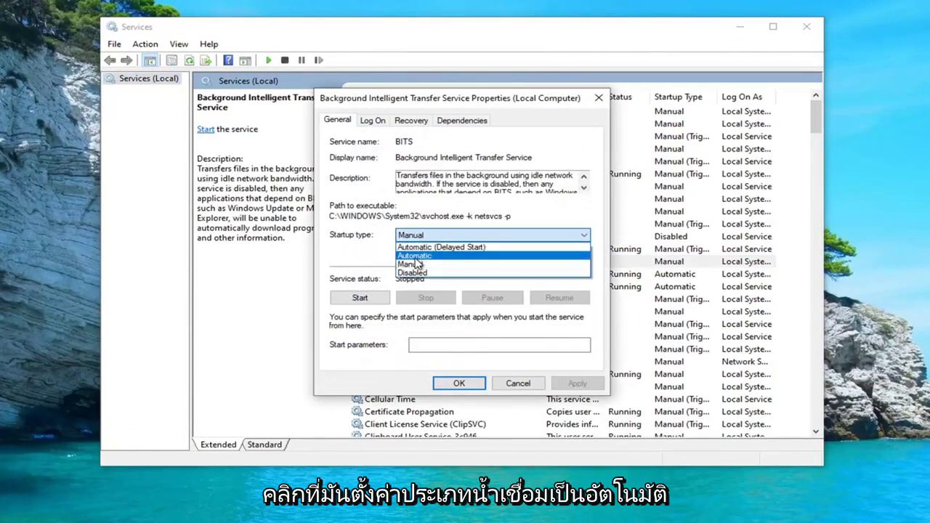
{"action": "left_click", "coordinate": [414, 256]}
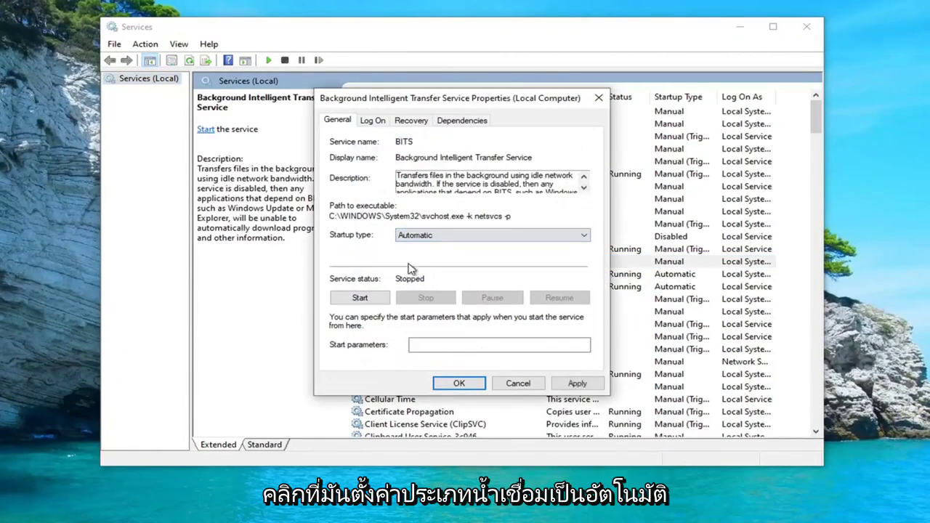
{"action": "left_click", "coordinate": [375, 298]}
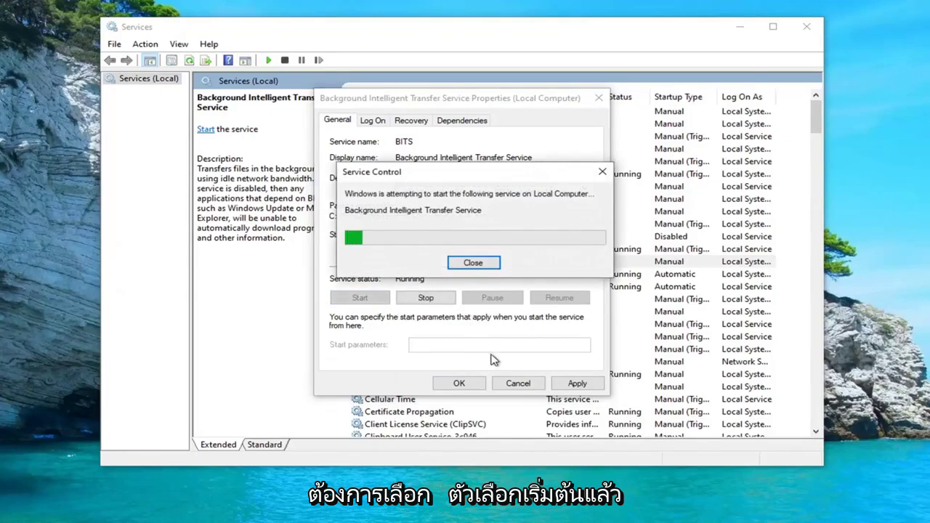
{"action": "left_click", "coordinate": [456, 383]}
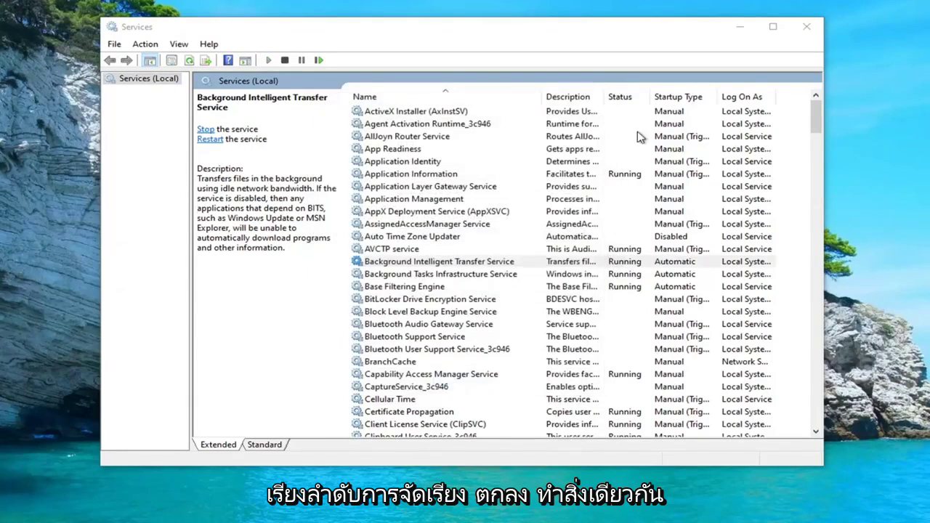
- Start the Windows Update service, keeping its Automatic (Delayed Start) startup type
{"action": "left_click_drag", "start_coordinate": [809, 124], "coordinate": [815, 367]}
{"action": "scroll", "coordinate": [468, 357], "scroll_direction": "down", "scroll_amount": 12}
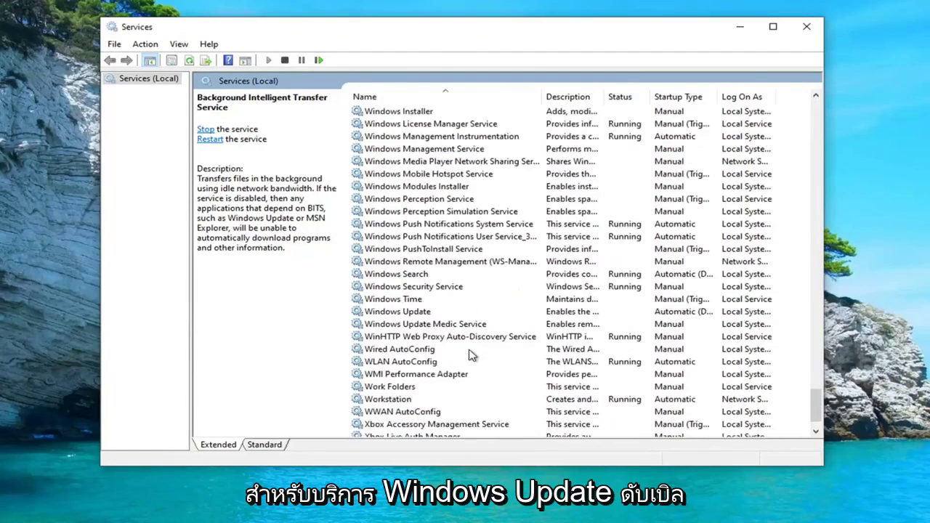
{"action": "double_click", "coordinate": [398, 274]}
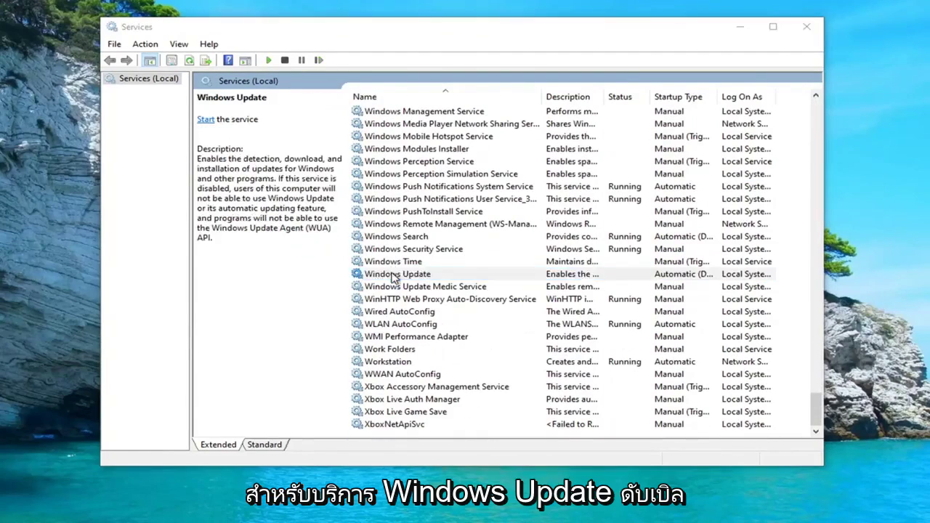
{"action": "left_click", "coordinate": [422, 239]}
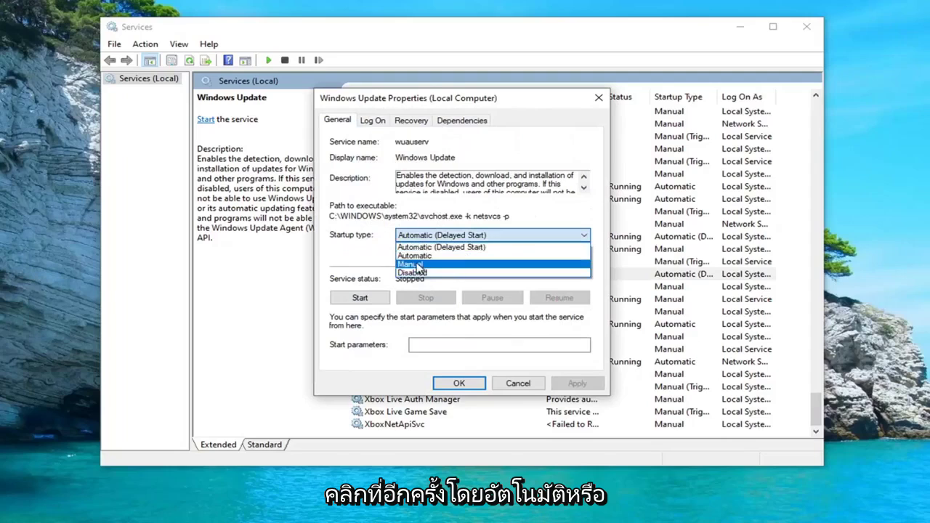
{"action": "left_click", "coordinate": [330, 257]}
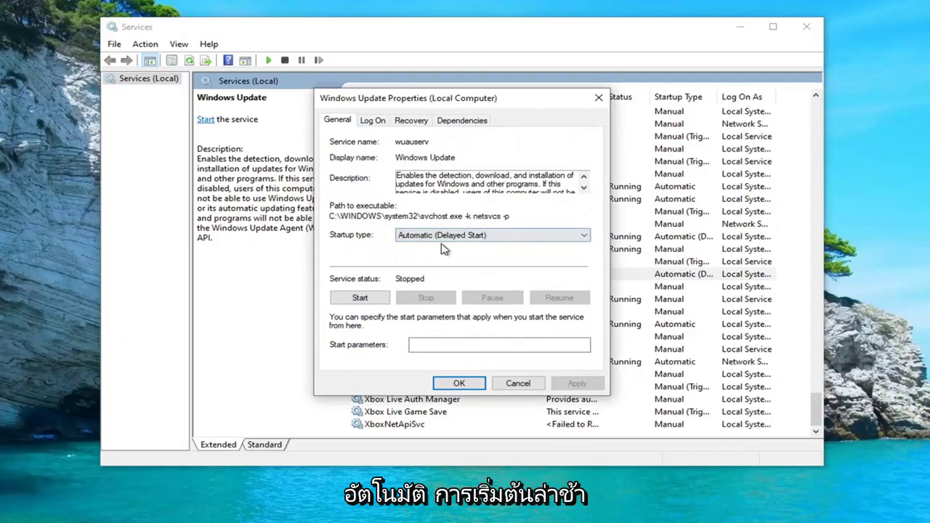
{"action": "left_click", "coordinate": [359, 300]}
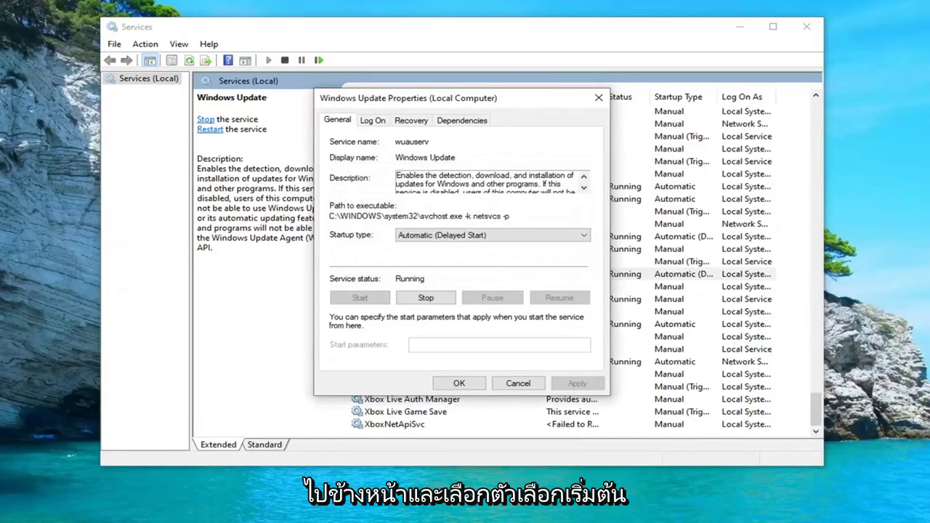
{"action": "left_click", "coordinate": [457, 384]}
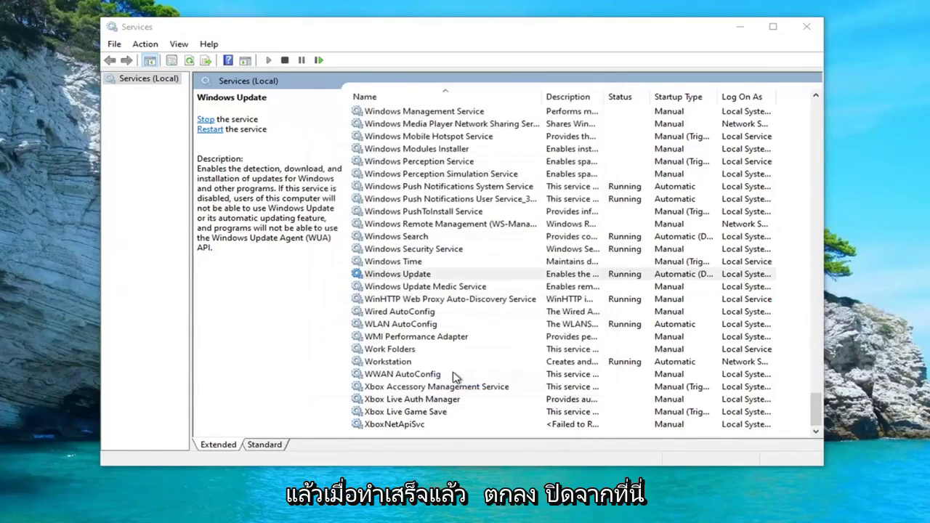
- Close Services and search the Start menu for "troubleshoot"
{"action": "left_click", "coordinate": [804, 29]}
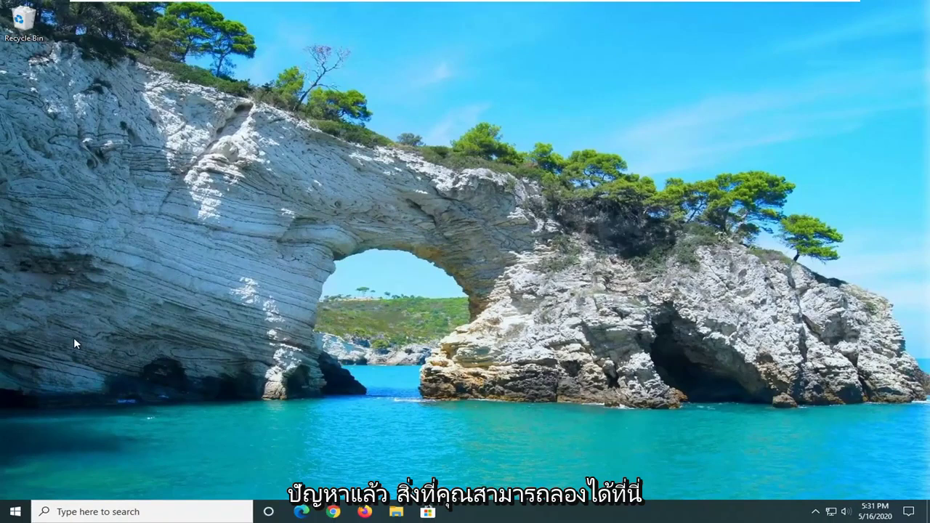
{"action": "left_click", "coordinate": [2, 517]}
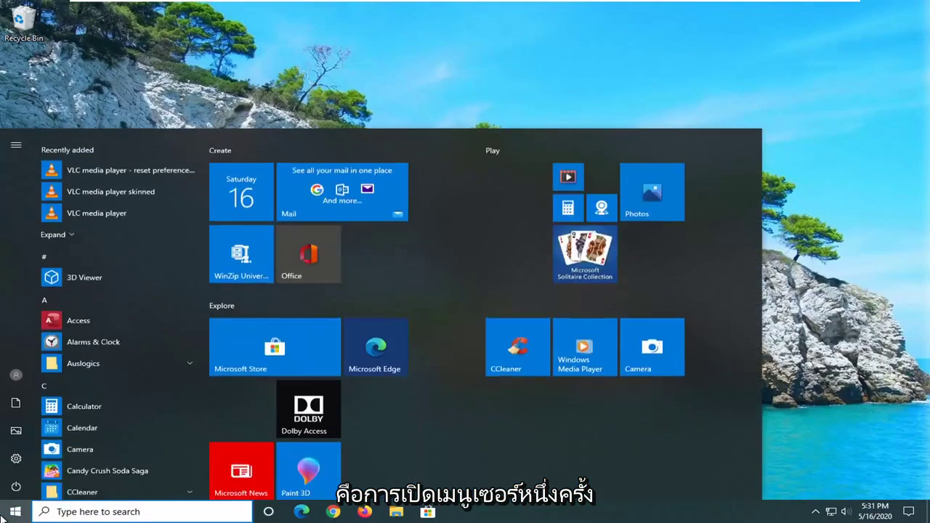
{"action": "type", "text": "troubleshoot"}
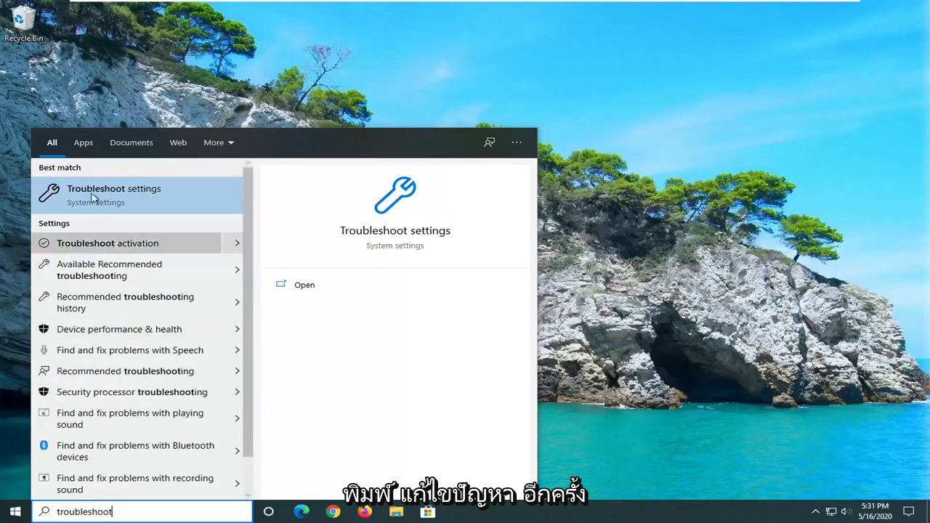
- Run the Windows Update troubleshooter from the Troubleshoot settings page
{"action": "left_click", "coordinate": [154, 197]}
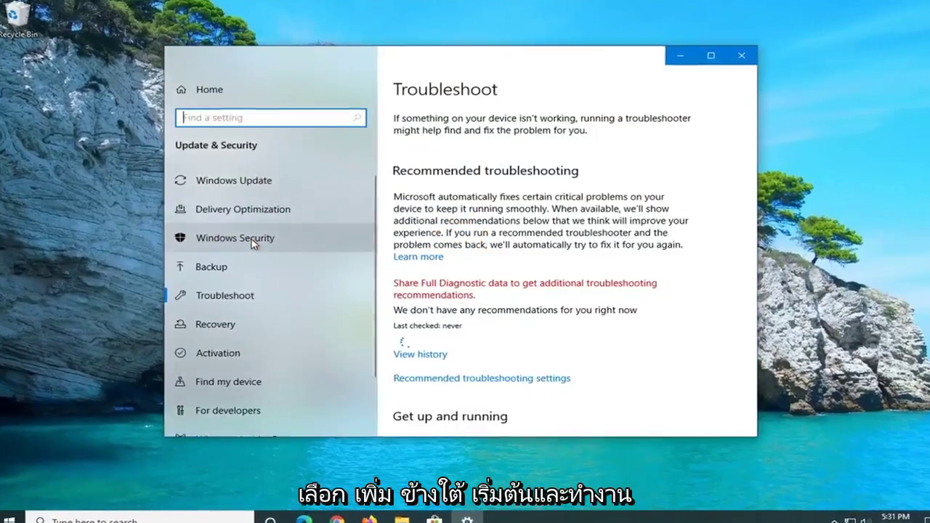
{"action": "scroll", "coordinate": [509, 276], "scroll_direction": "down", "scroll_amount": 5}
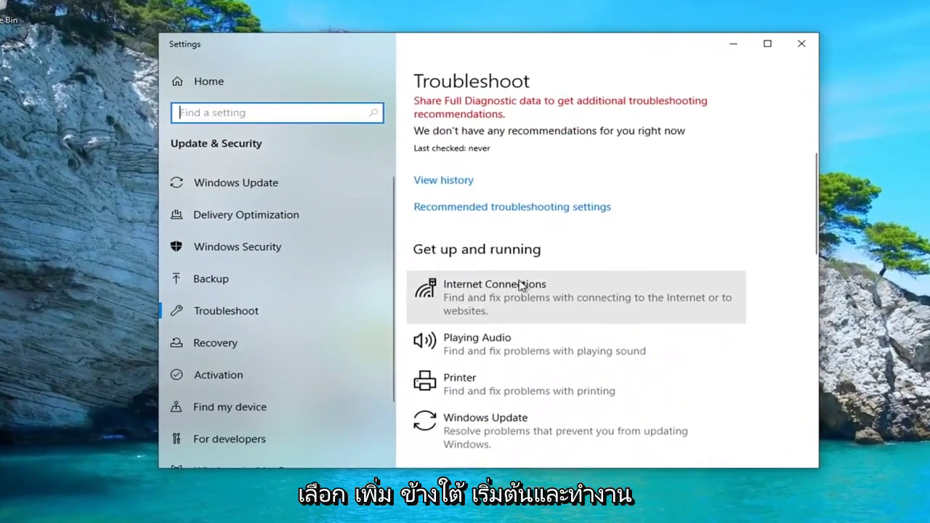
{"action": "left_click", "coordinate": [465, 379]}
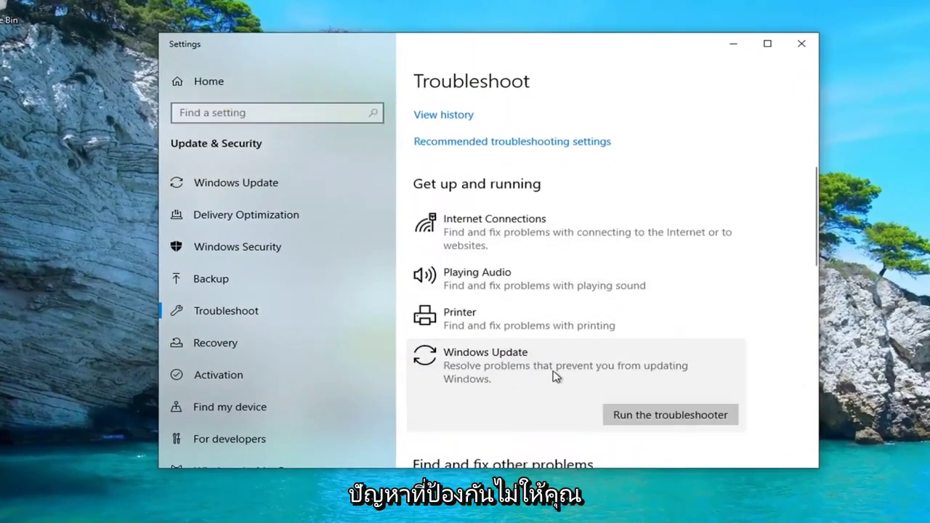
{"action": "left_click", "coordinate": [654, 416]}
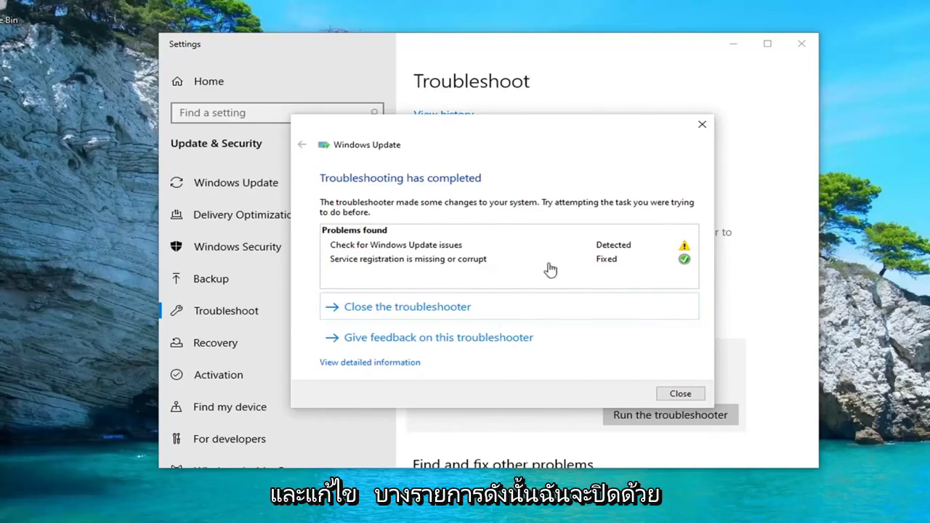
{"action": "left_click", "coordinate": [682, 394]}
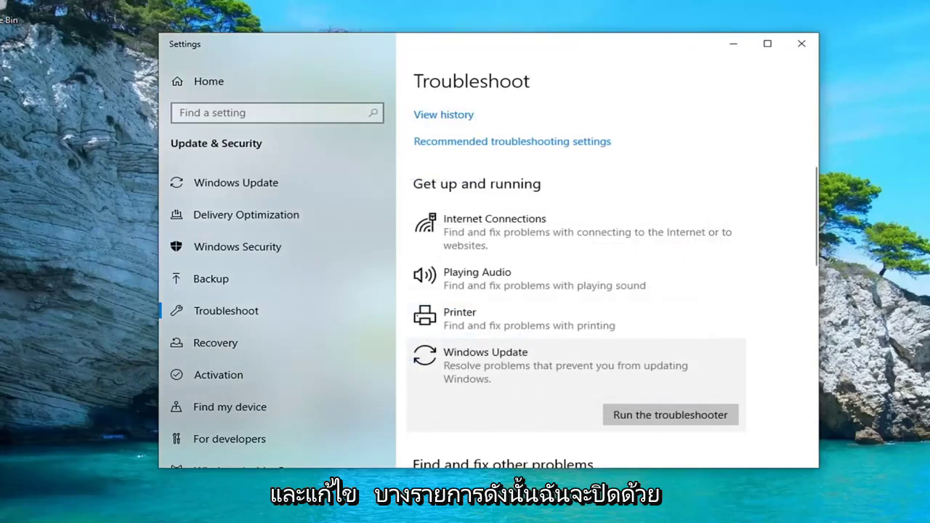